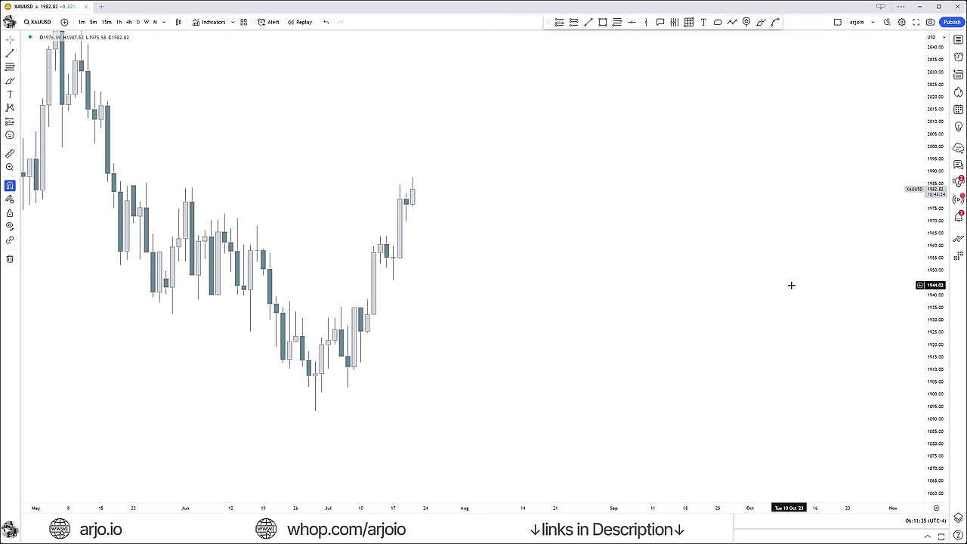
- Draw a rectangle over the July gap on the XAUUSD daily chart, about 1952 to 1939, from 11 to 17 July
left_click_drag(546, 254, 683, 271)
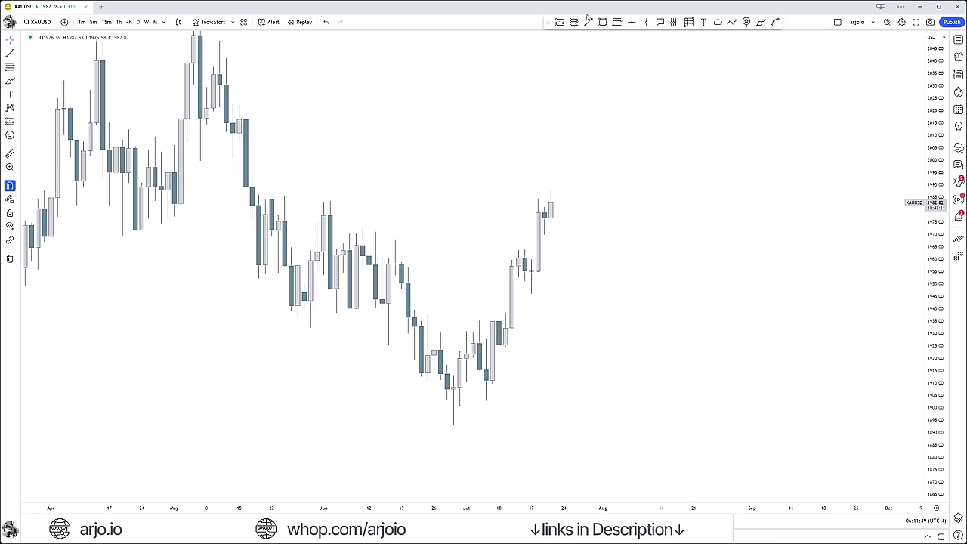
left_click(602, 21)
mouse_move(519, 277)
left_mouse_down()
mouse_move(506, 312)
mouse_move(531, 295)
left_mouse_up()
left_click(564, 308)
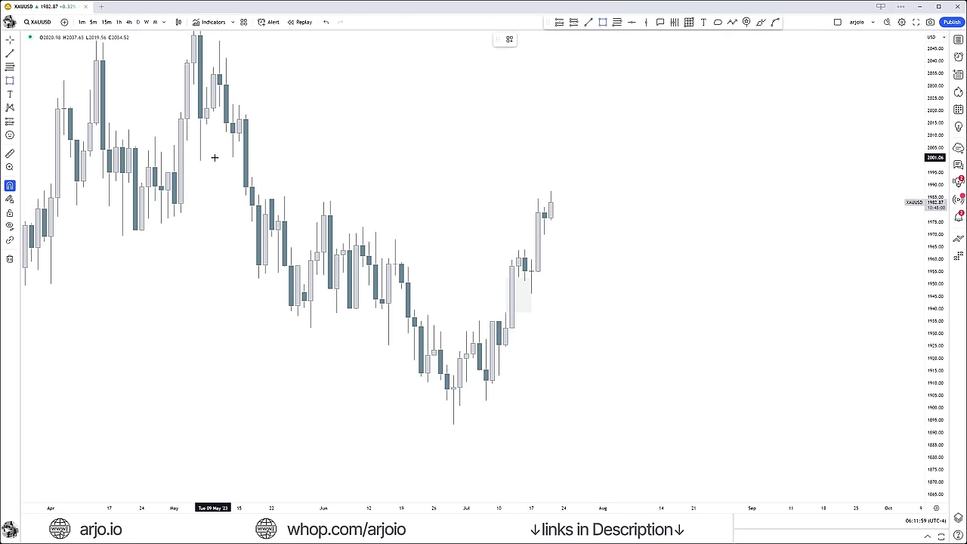
- Draw a rectangle over the mid-May down-move gap, about 2007 to 1993, extended to the latest daily candle
mouse_move(238, 141)
left_mouse_down()
mouse_move(251, 177)
mouse_move(552, 177)
left_mouse_up()
scroll(571, 279, "up", 2)
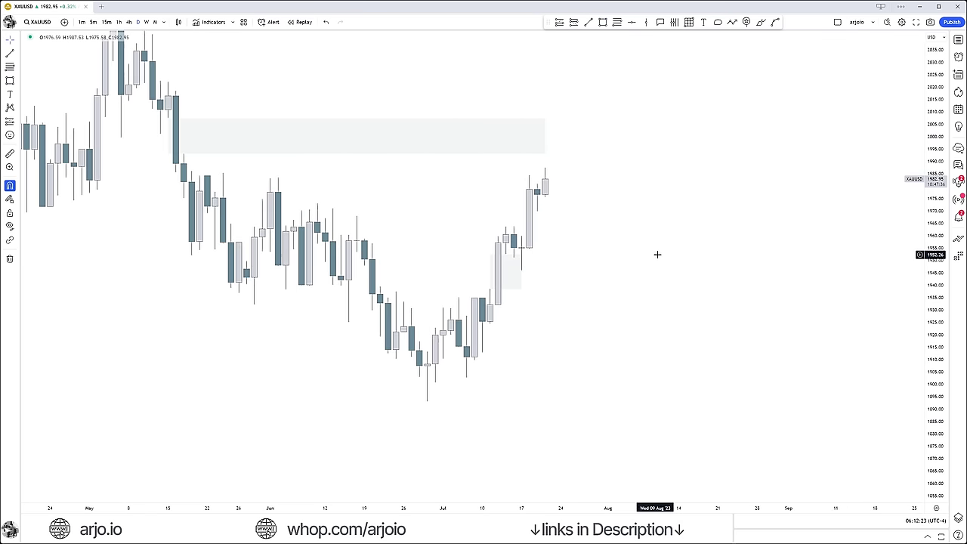
scroll(919, 297, "up", 1)
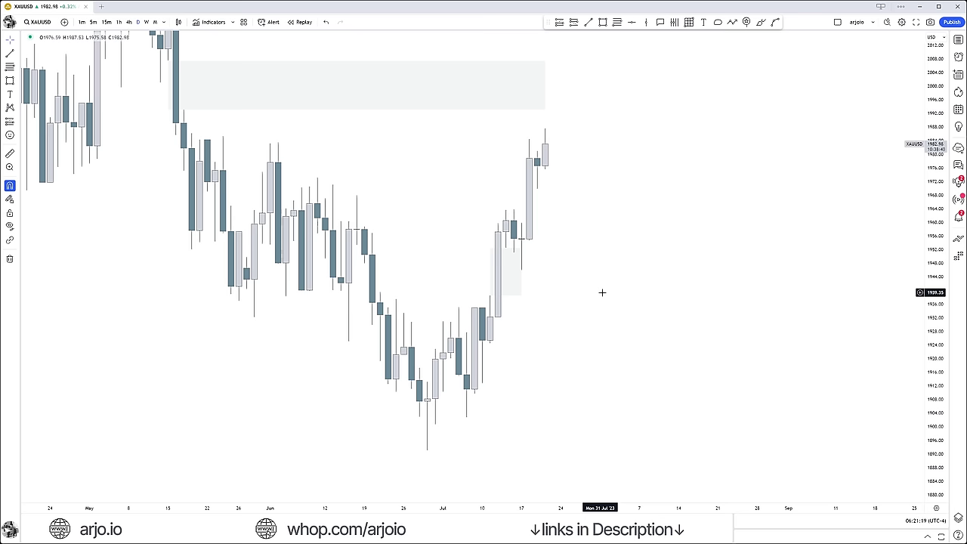
- Examine how the mid-July daily candles trade around the lower gap rectangle
scroll(602, 292, "up", 1)
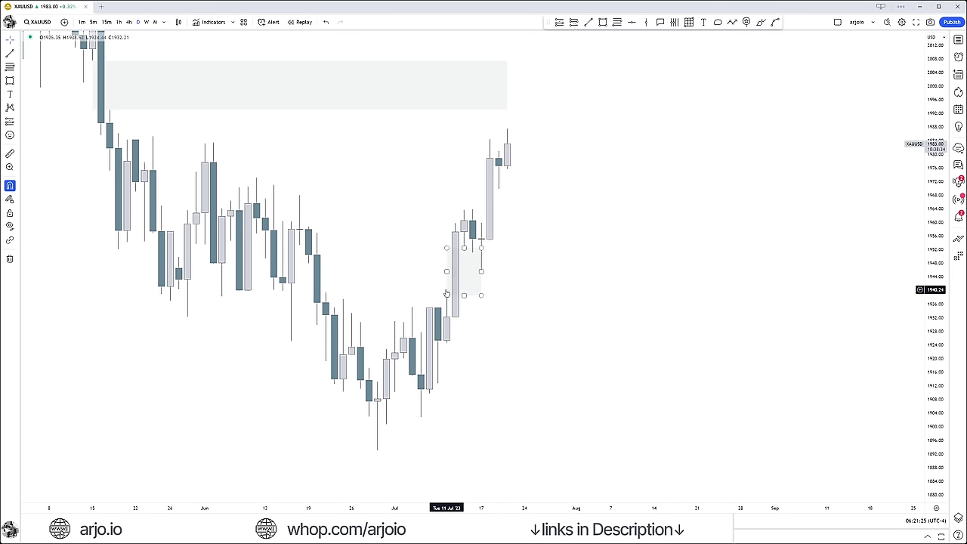
left_click_drag(521, 274, 537, 284)
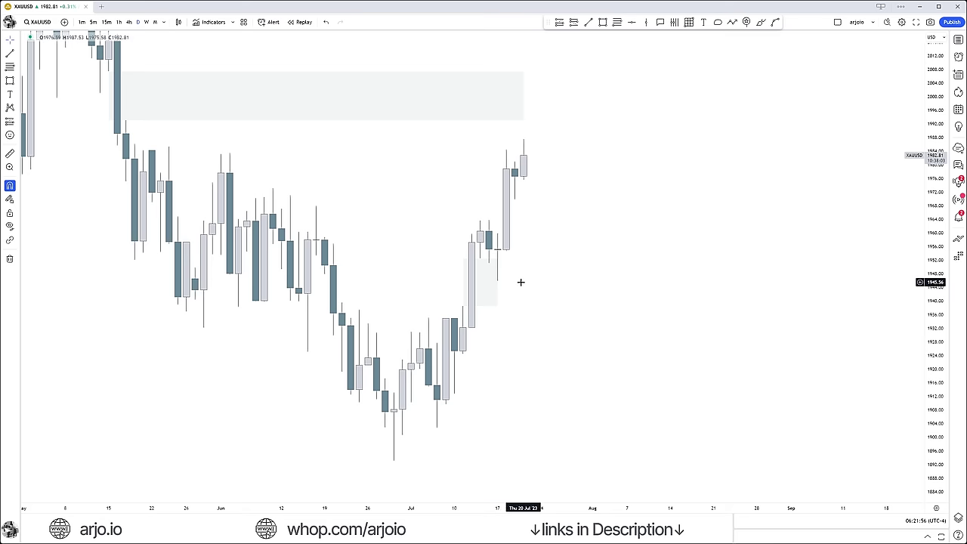
left_click_drag(526, 287, 520, 295)
left_click(477, 290)
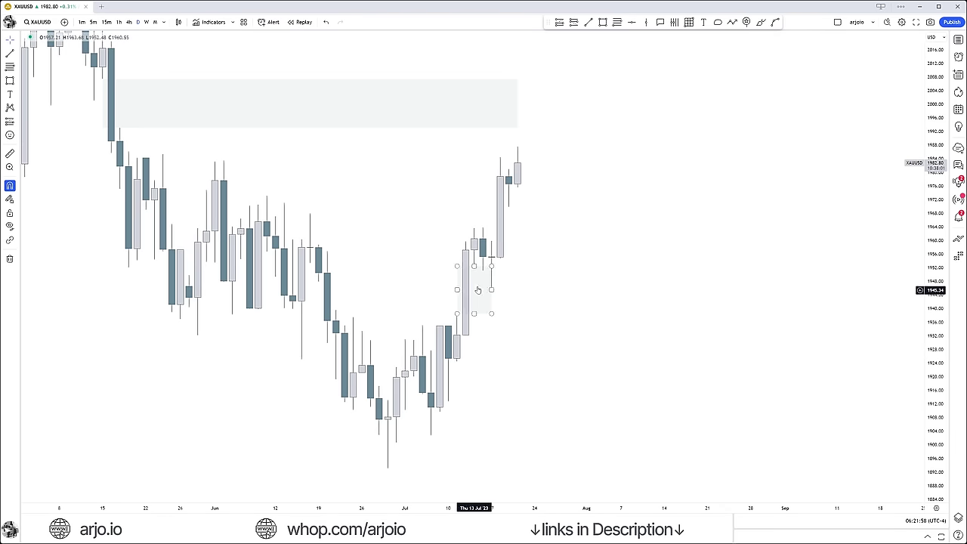
left_click(493, 259)
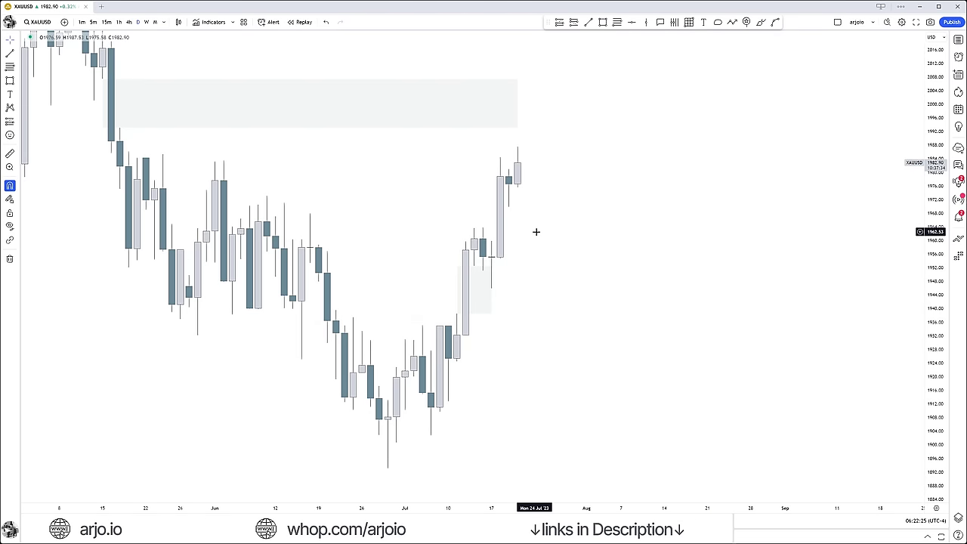
left_click(488, 266)
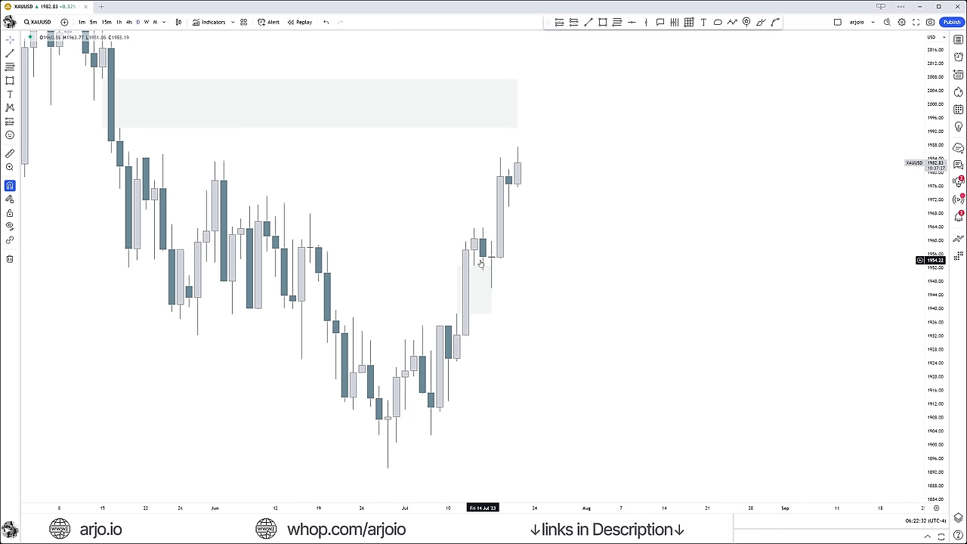
left_click(556, 277)
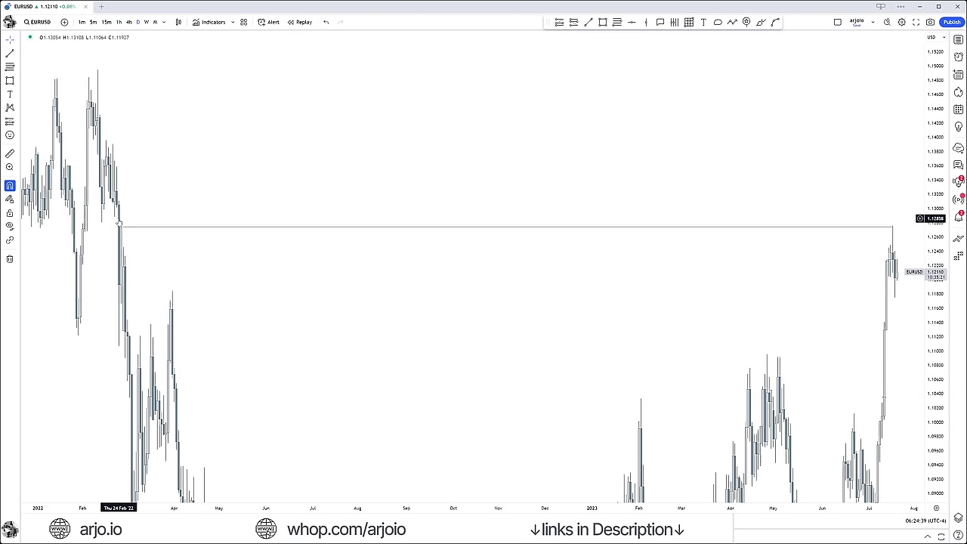
- Draw a short trend line at 1.12043 on the EURUSD daily chart, joining the lows of the 14 and 17 July candles
scroll(525, 315, "right", 3)
scroll(525, 315, "up", 3)
scroll(589, 269, "up", 2)
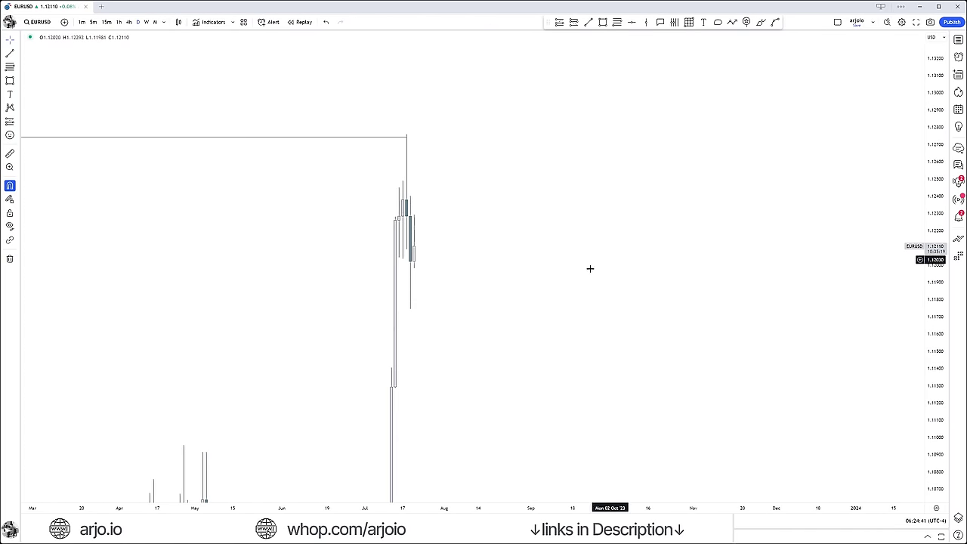
scroll(729, 333, "down", 2)
scroll(667, 335, "up", 2)
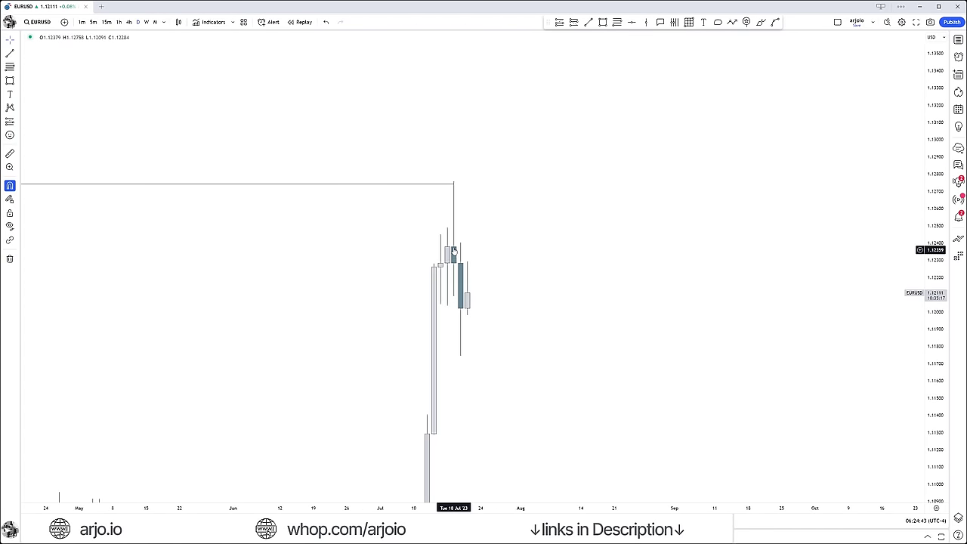
scroll(543, 259, "up", 1)
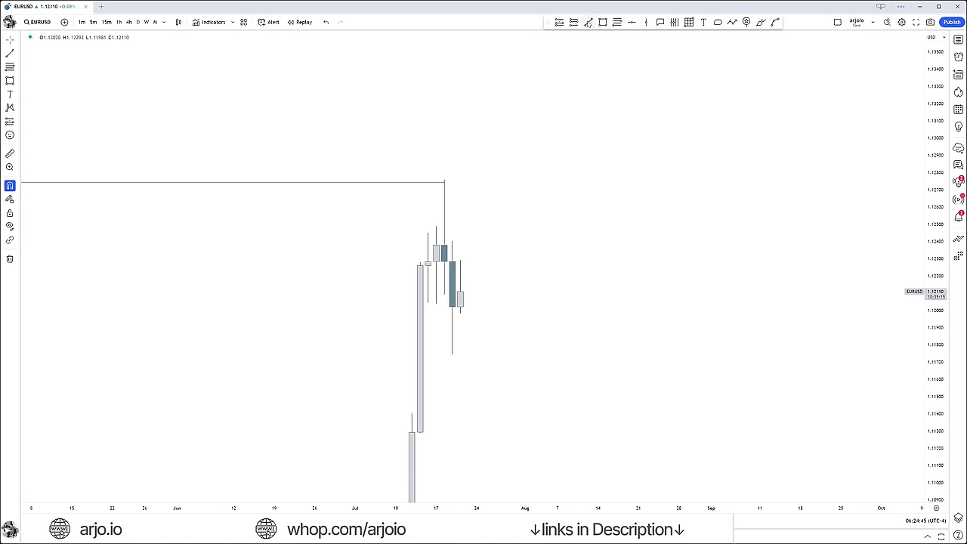
left_click(427, 302)
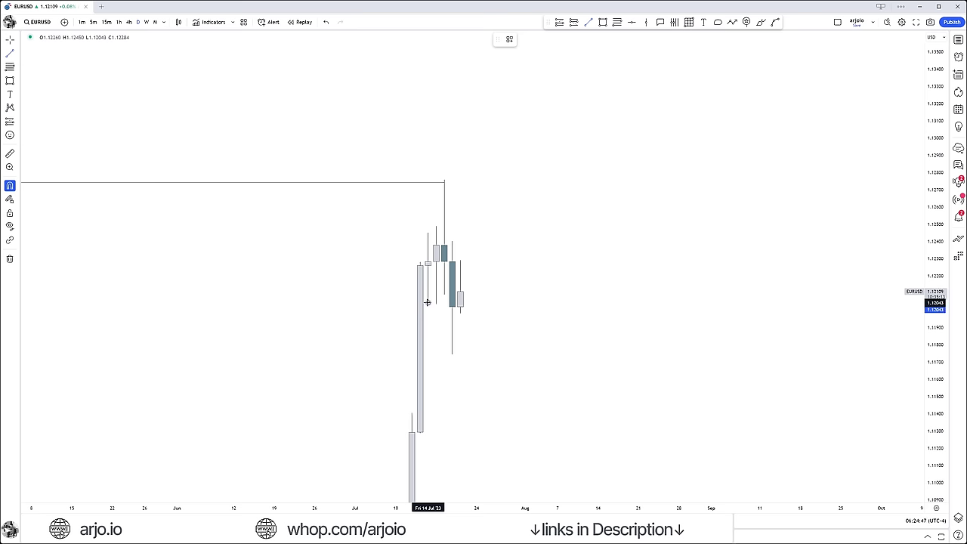
left_click(435, 302)
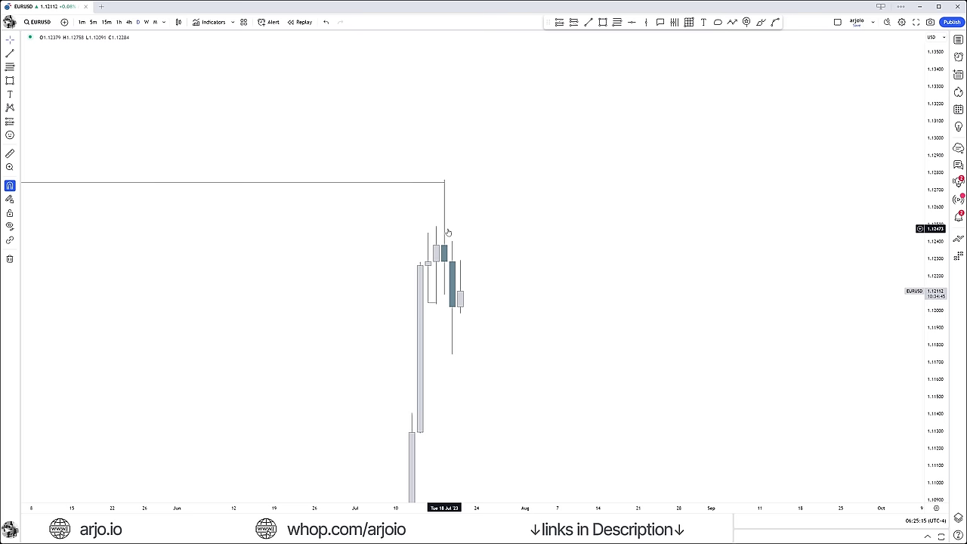
- Switch to the 15-minute timeframe and extend the line under the 14 July low to the 17 July low
left_click(107, 21)
scroll(632, 304, "down", 5)
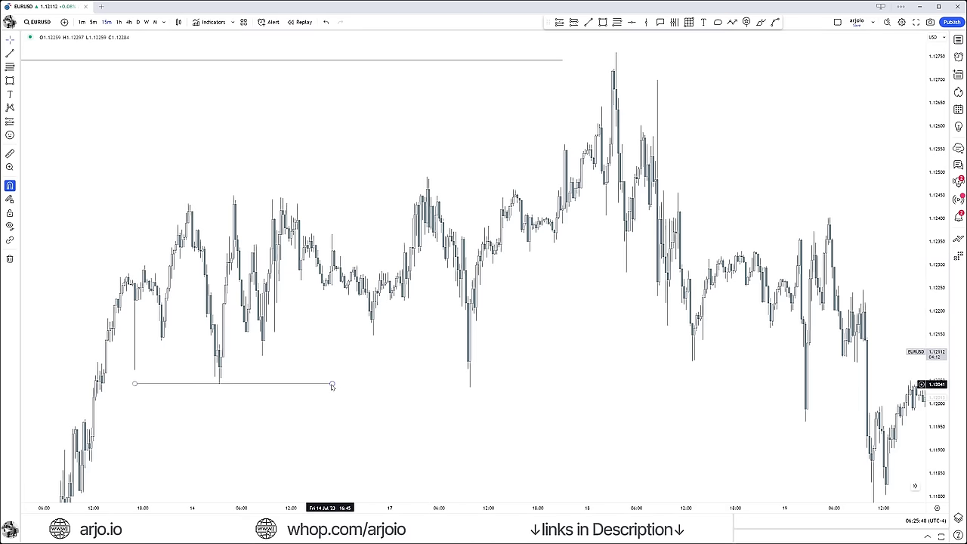
left_click_drag(331, 385, 466, 386)
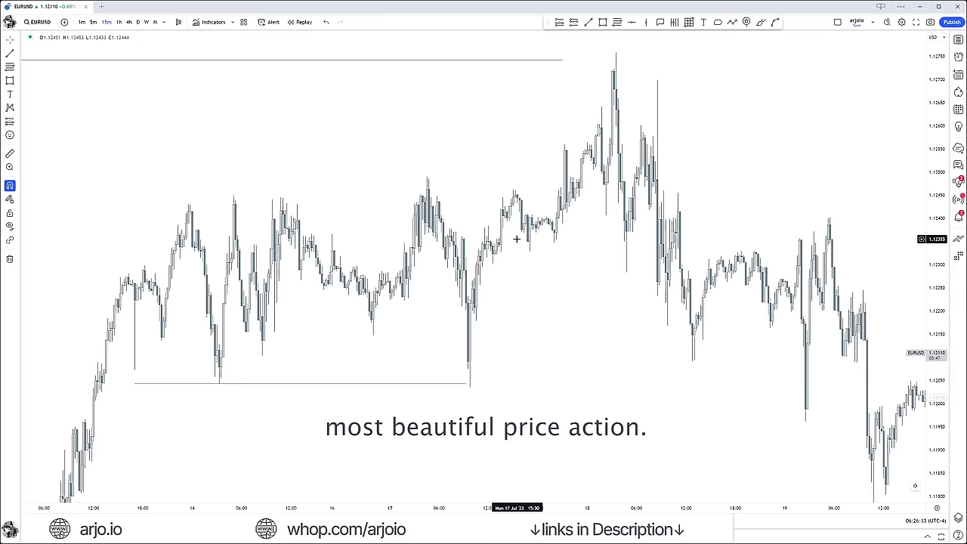
left_click_drag(548, 259, 405, 331)
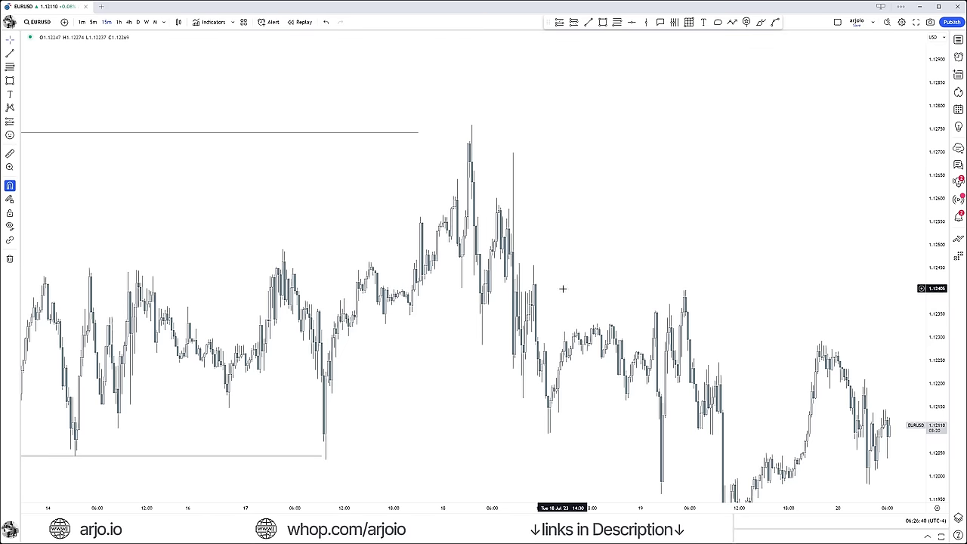
left_click_drag(563, 288, 543, 214)
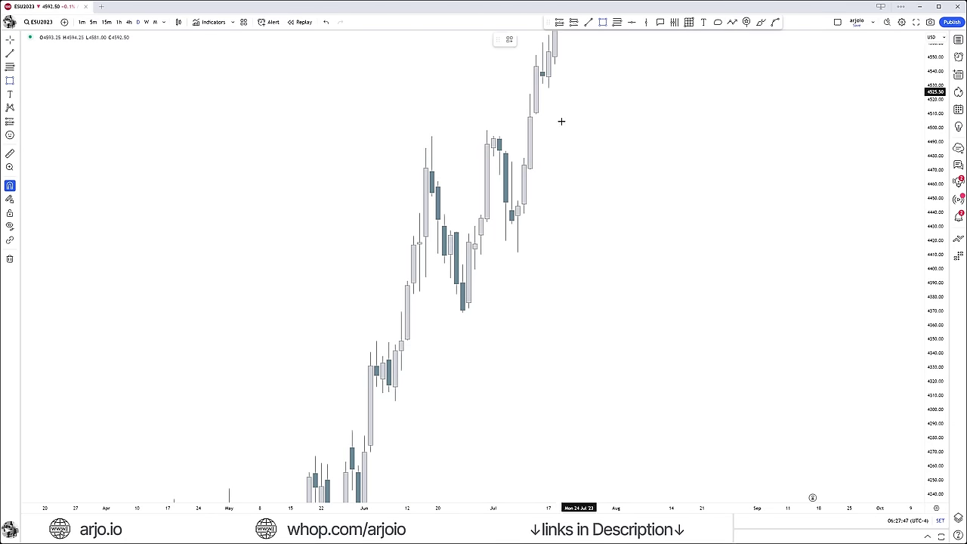
- Draw a rectangle over the gap on the ESU2023 daily chart, about 4382 to 4370, from mid-June to 26 June
key("alt+shift+r")
mouse_move(400, 294)
left_mouse_down()
mouse_move(420, 311)
mouse_move(462, 309)
left_mouse_up()
left_click(526, 327)
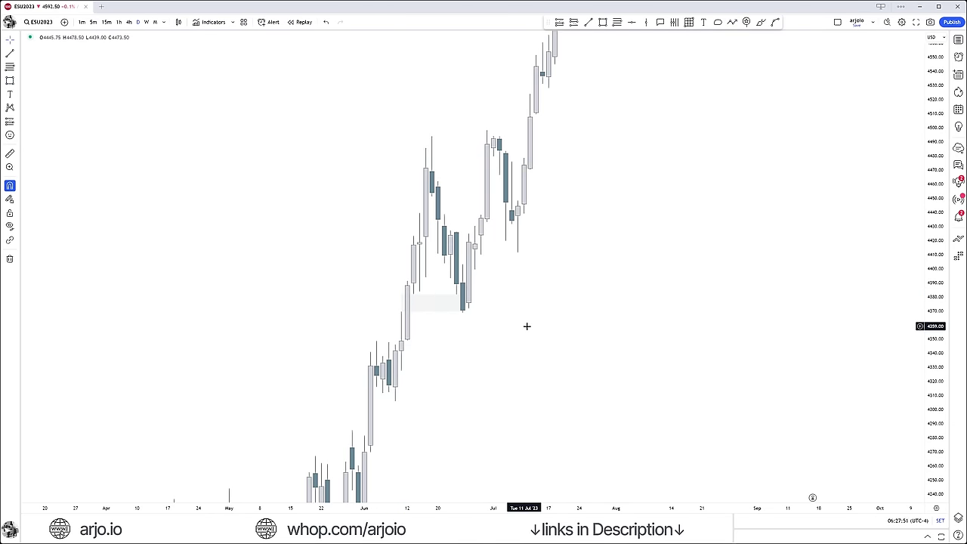
left_click(462, 303)
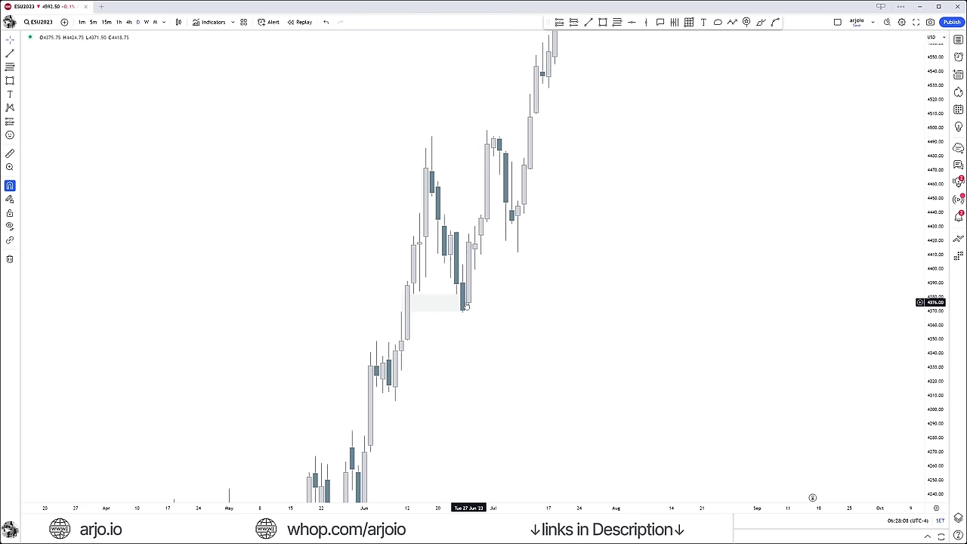
- Switch to the 15-minute timeframe and extend the gap rectangle to the 26 June drop into the zone
type("15")
key("Return")
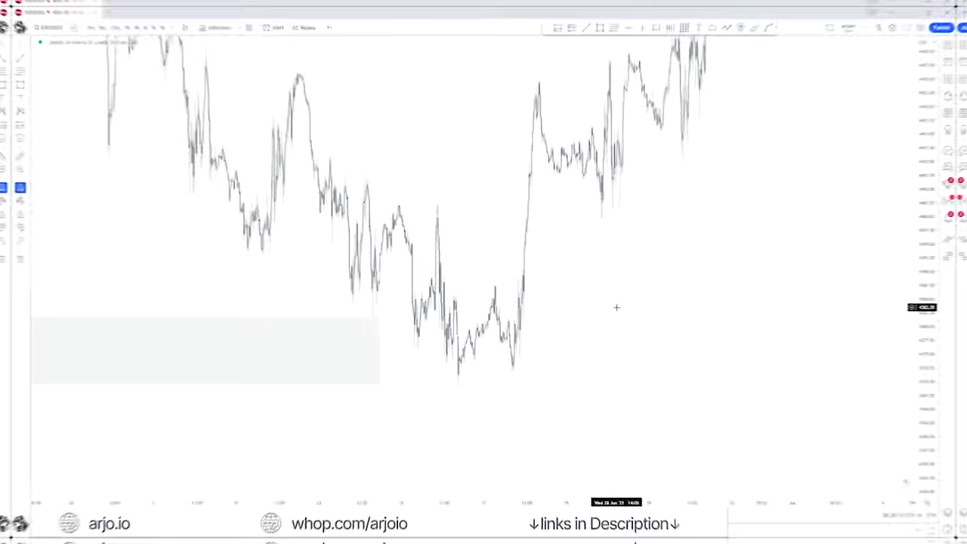
scroll(634, 294, "up", 2)
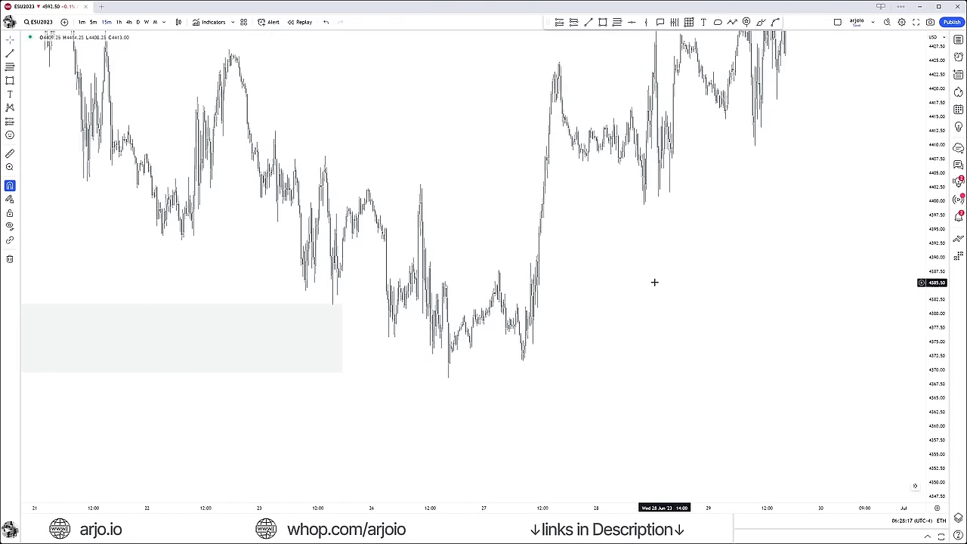
scroll(272, 355, "up", 2)
scroll(232, 351, "left", 3)
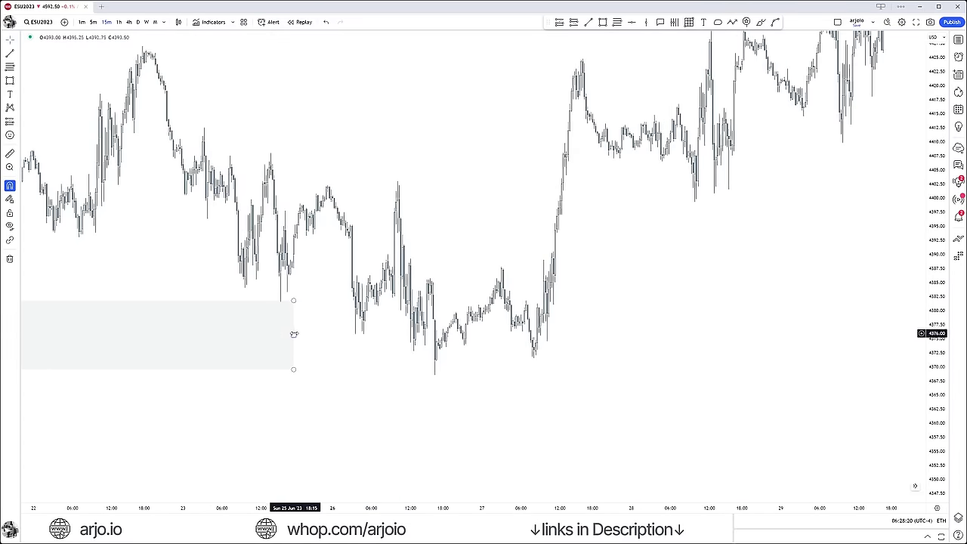
mouse_move(295, 332)
left_mouse_down()
mouse_move(384, 331)
mouse_move(353, 318)
left_mouse_up()
left_click(363, 313)
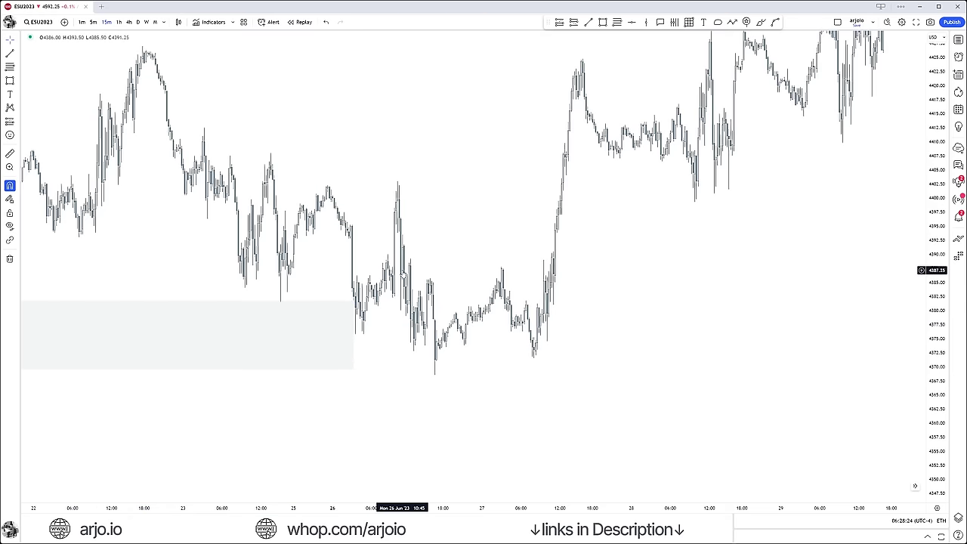